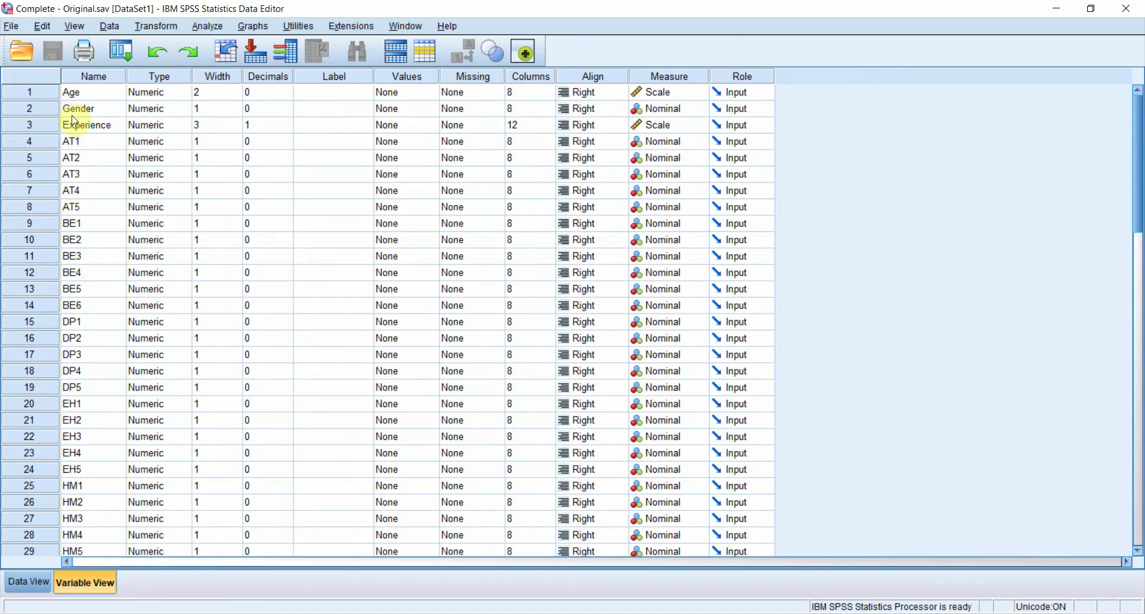
Scroll through the variables in Data View and select the Gender row.
scroll(131, 270, "down", 6)
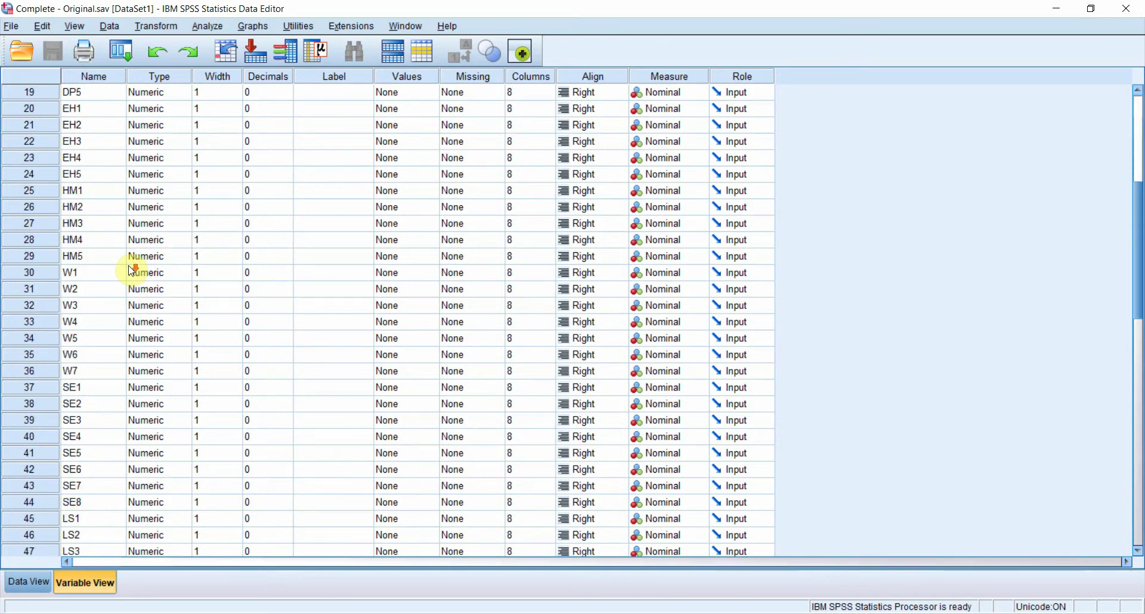
scroll(132, 271, "down", 6)
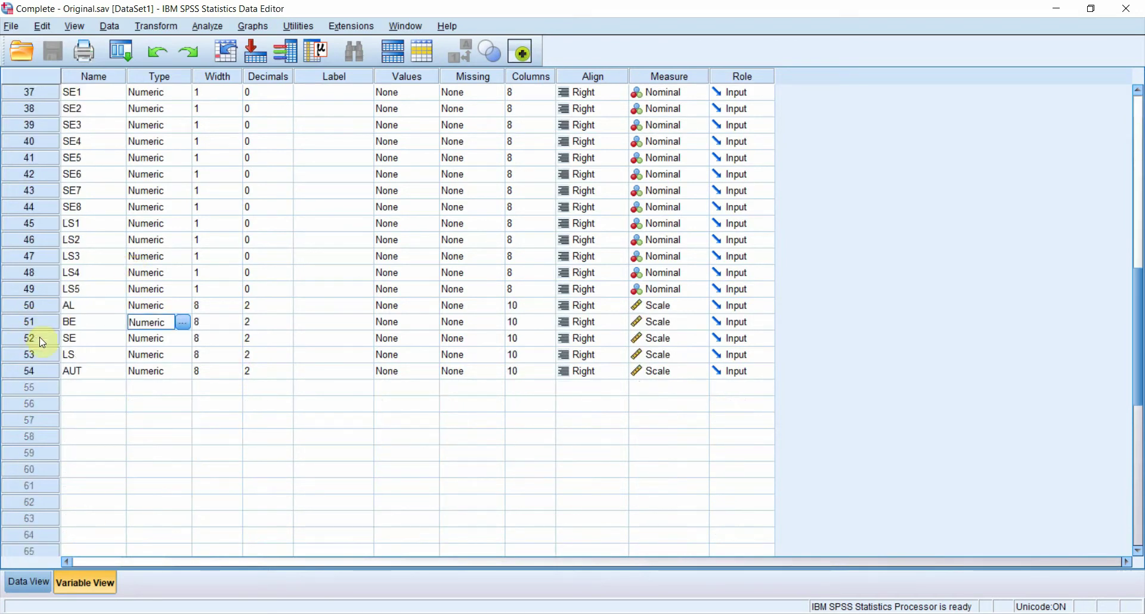
left_click_drag(42, 344, 42, 347)
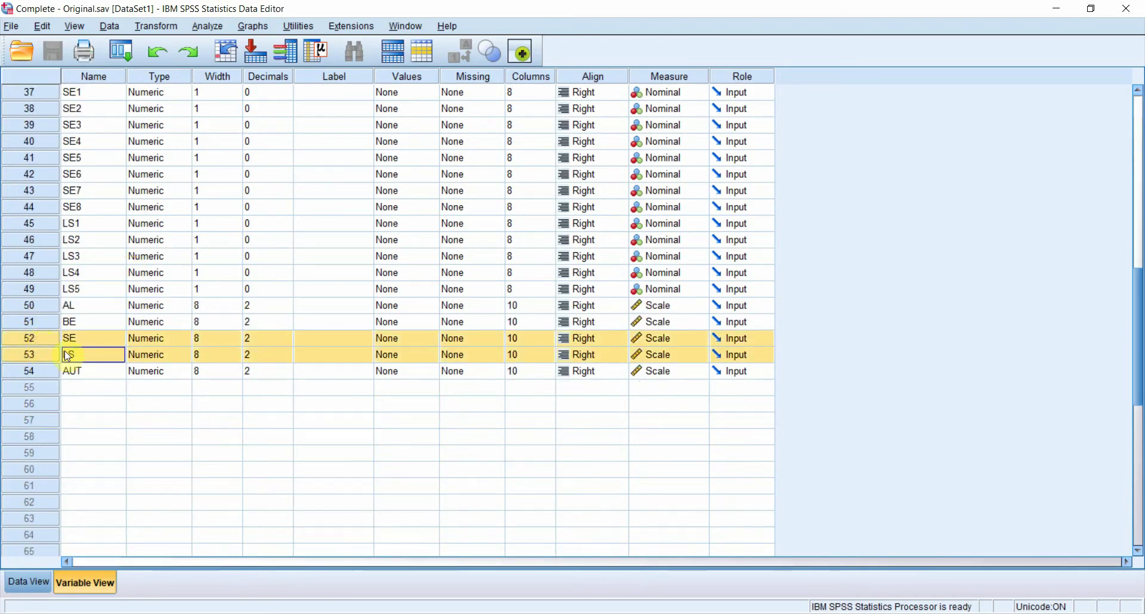
left_click(148, 328)
scroll(123, 258, "up", 11)
scroll(125, 253, "up", 1)
left_click(48, 108)
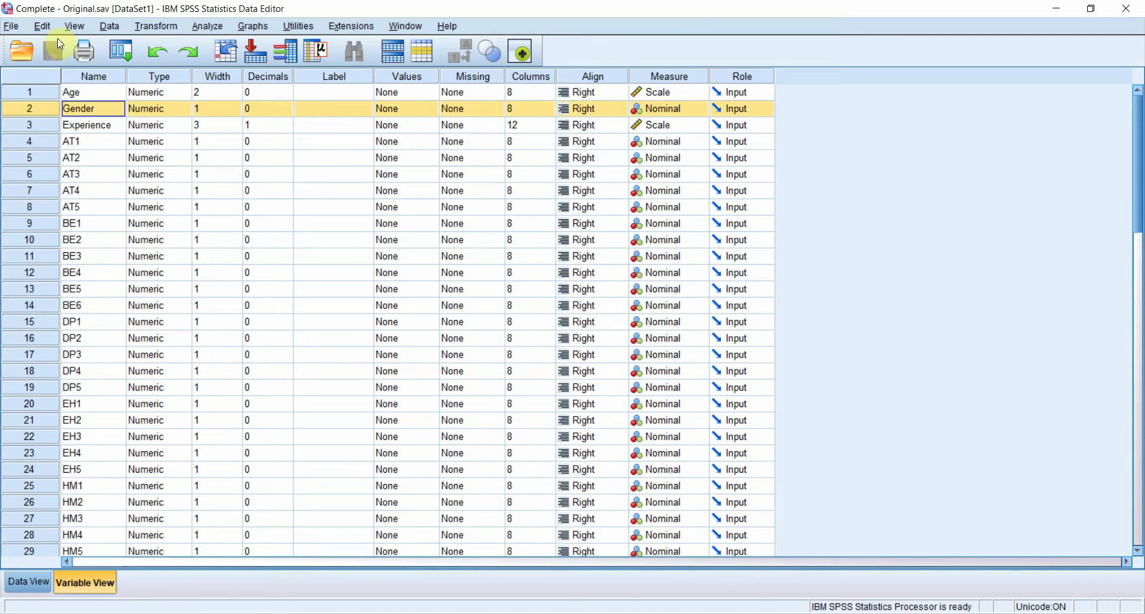
Apply Split File with Compare groups, grouping by Gender.
left_click(118, 31)
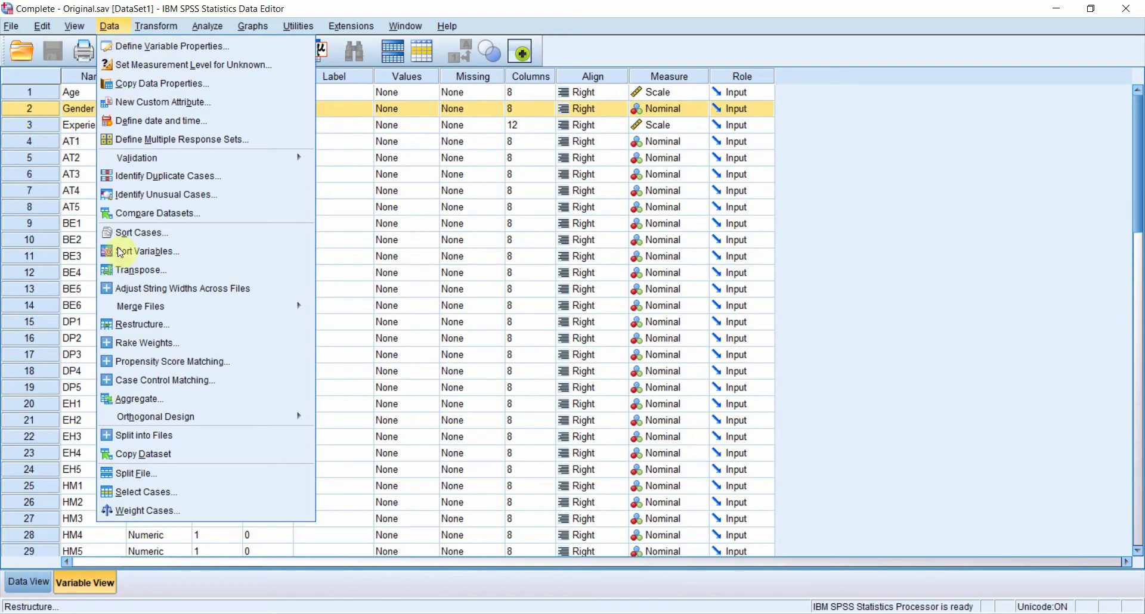
left_click(182, 472)
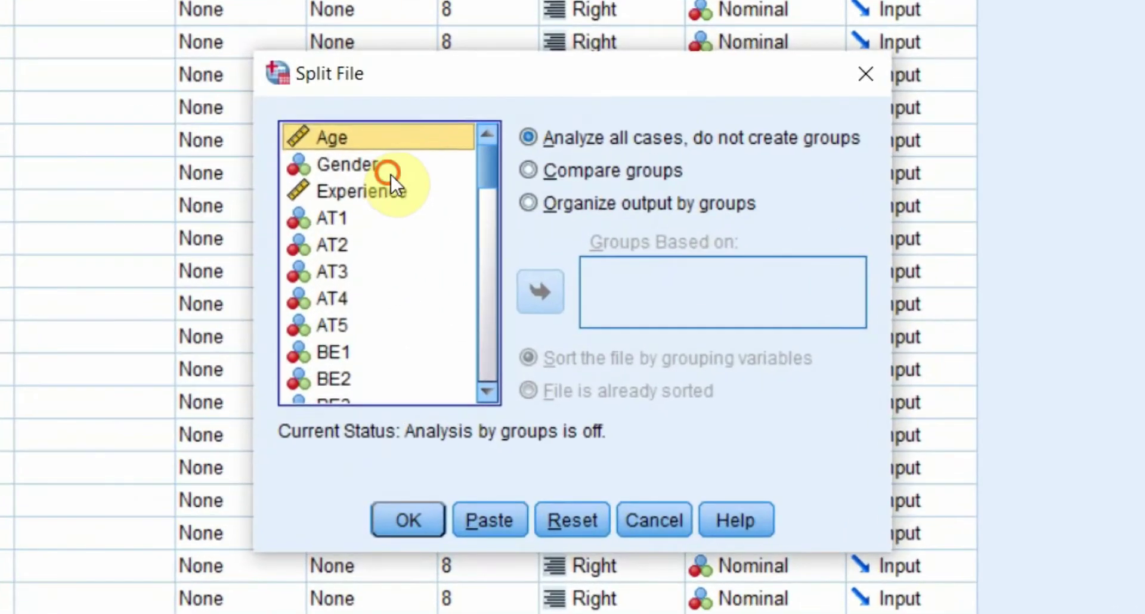
left_click(468, 235)
left_click(530, 171)
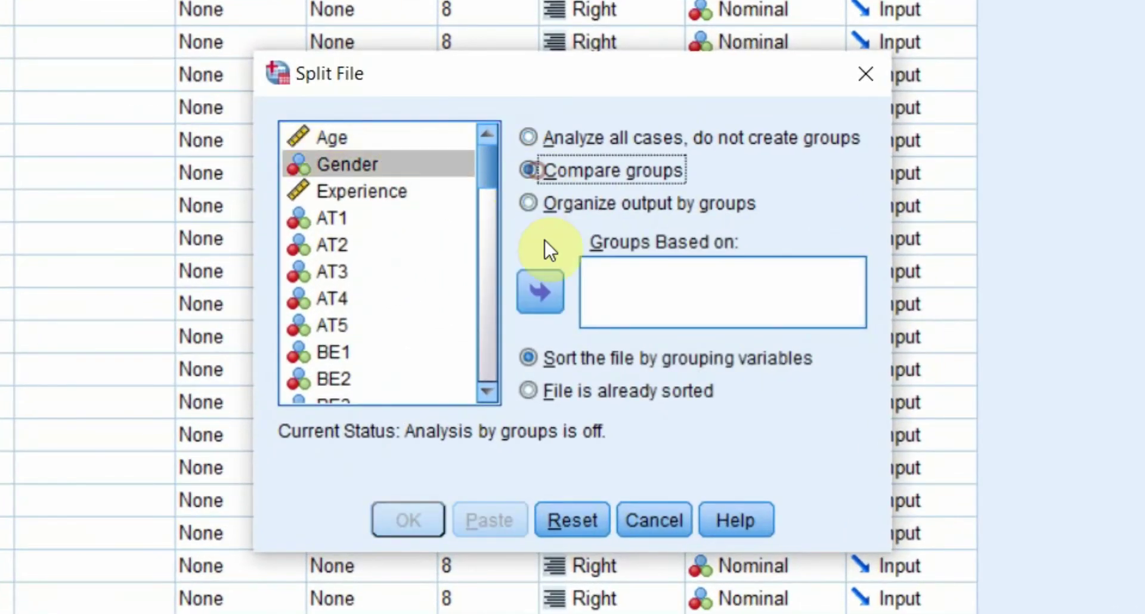
left_click(540, 290)
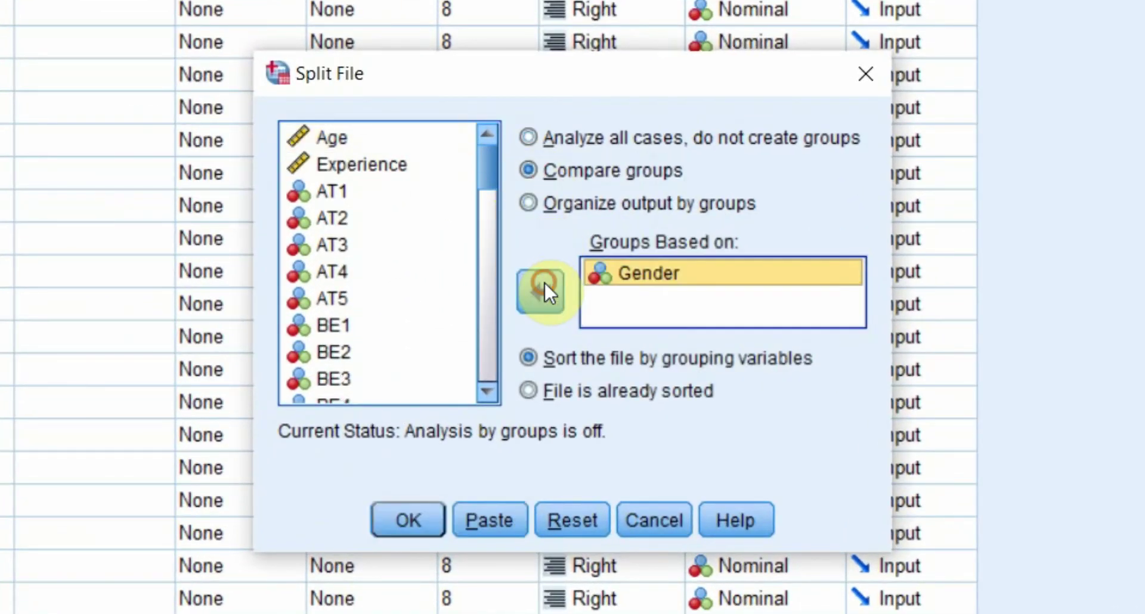
left_click(409, 518)
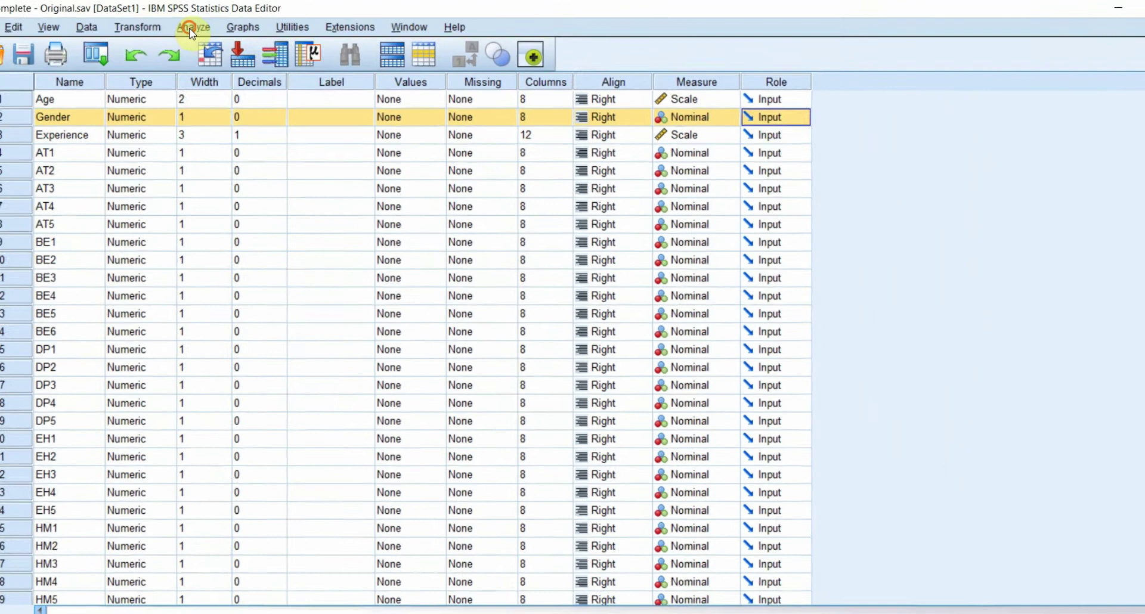
Run a one-tailed bivariate Pearson correlation between SE and LS.
left_click(207, 25)
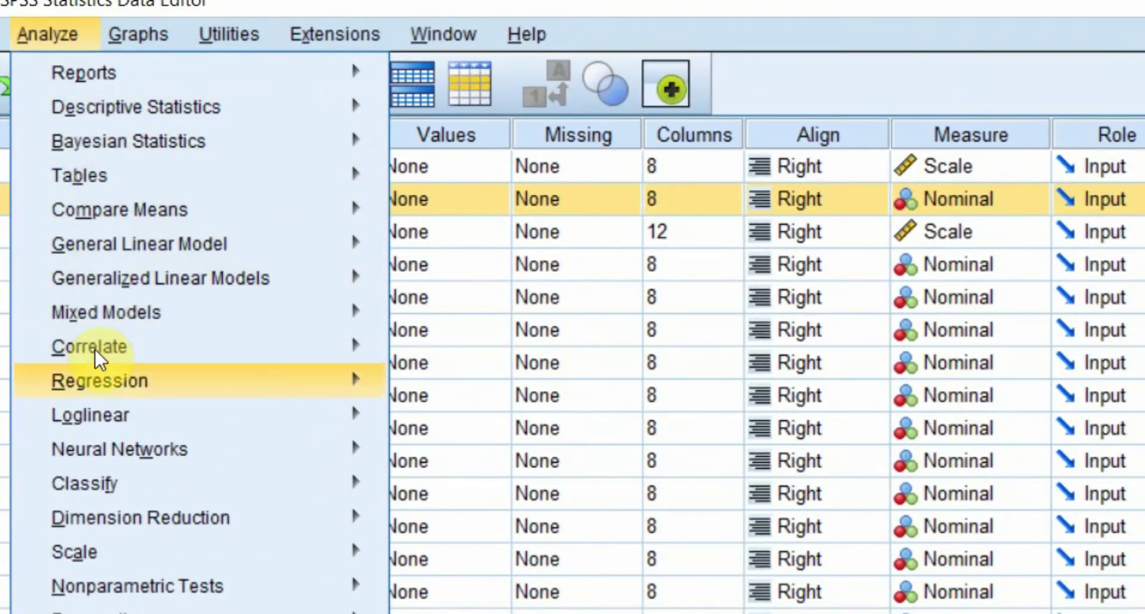
mouse_move(101, 334)
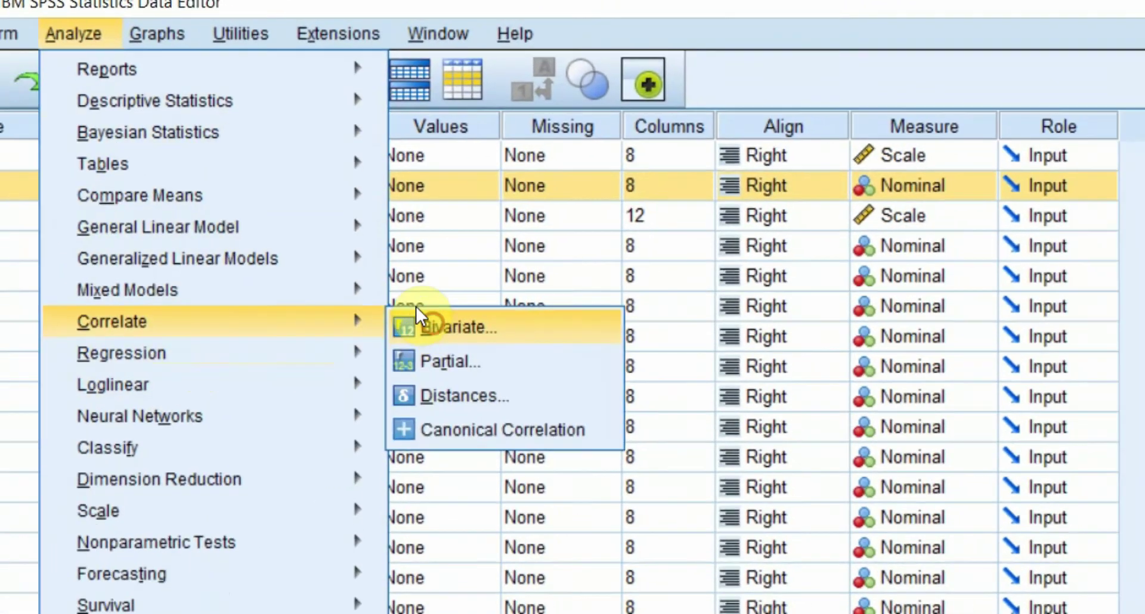
left_click(438, 353)
scroll(501, 238, "down", 10)
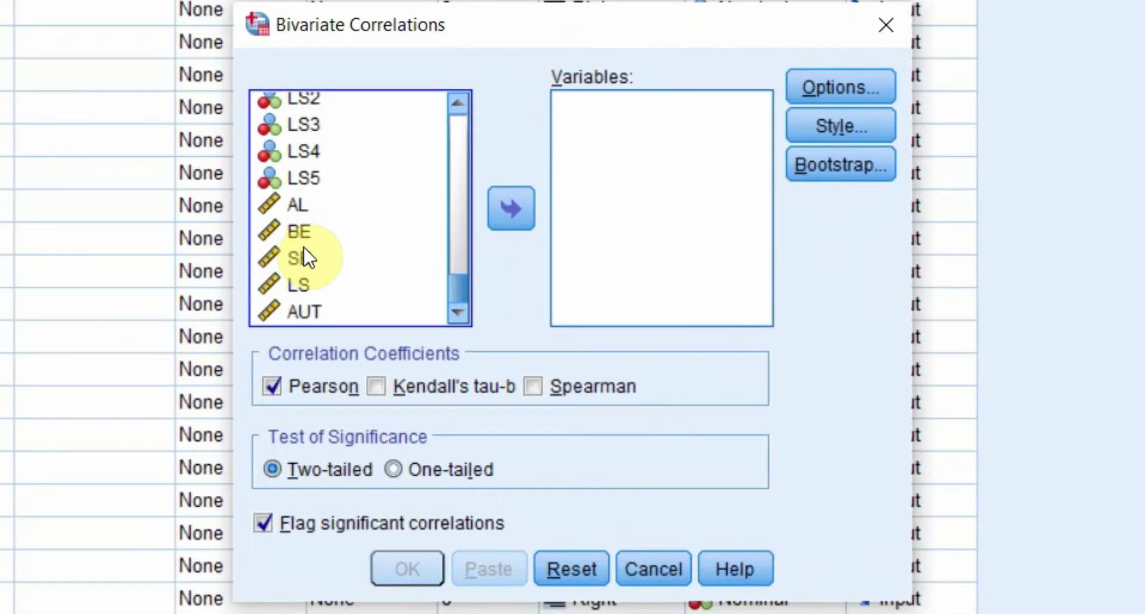
left_click(304, 251)
left_click(506, 206)
left_click(308, 283)
left_click(509, 205)
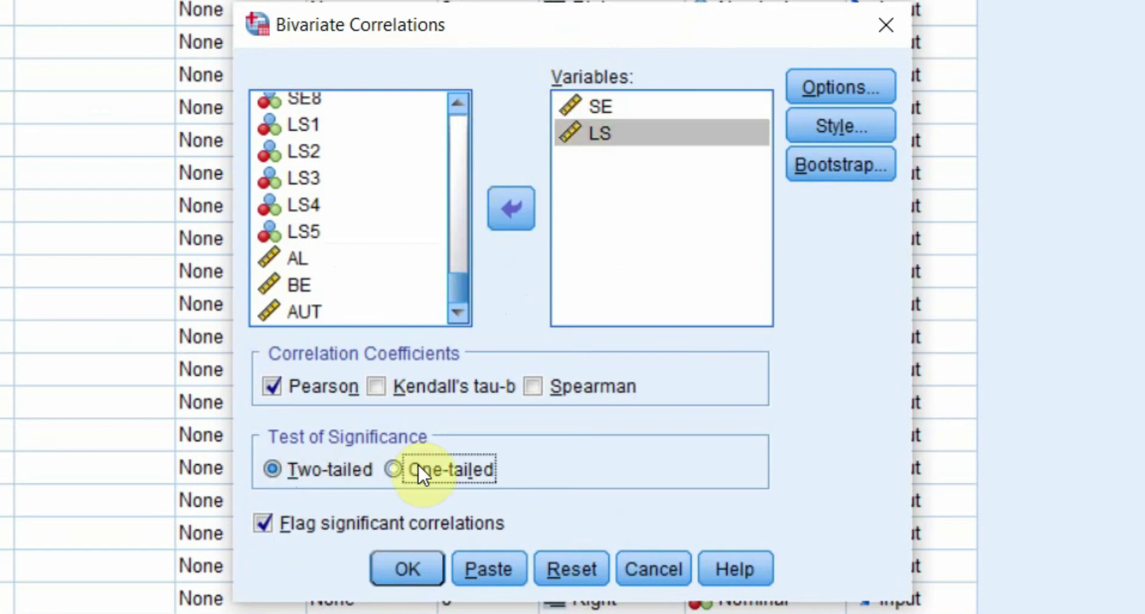
left_click(452, 470)
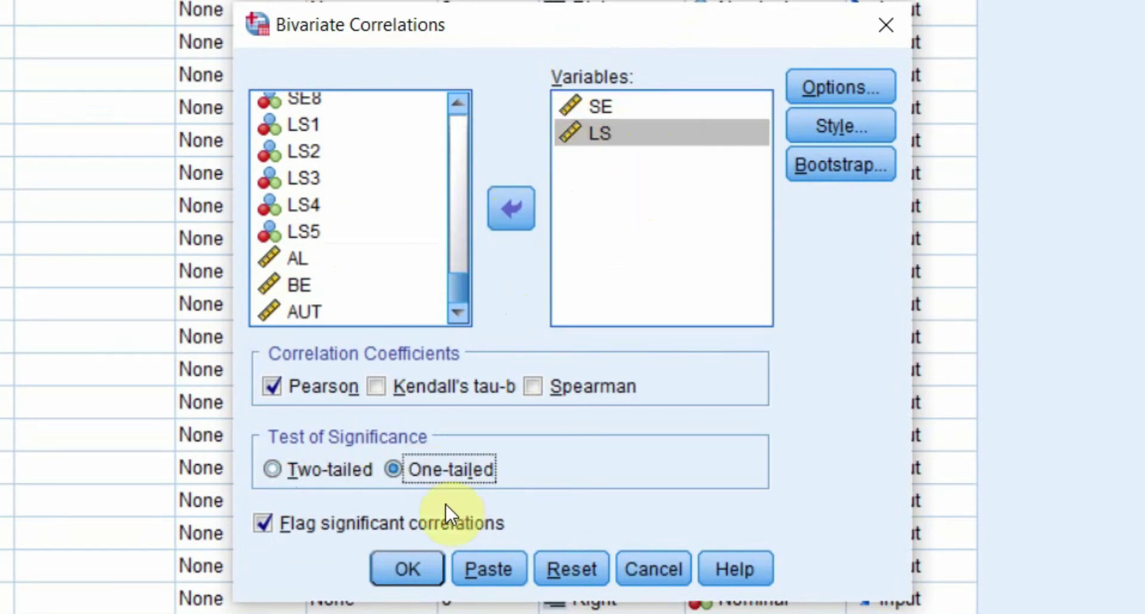
left_click(391, 567)
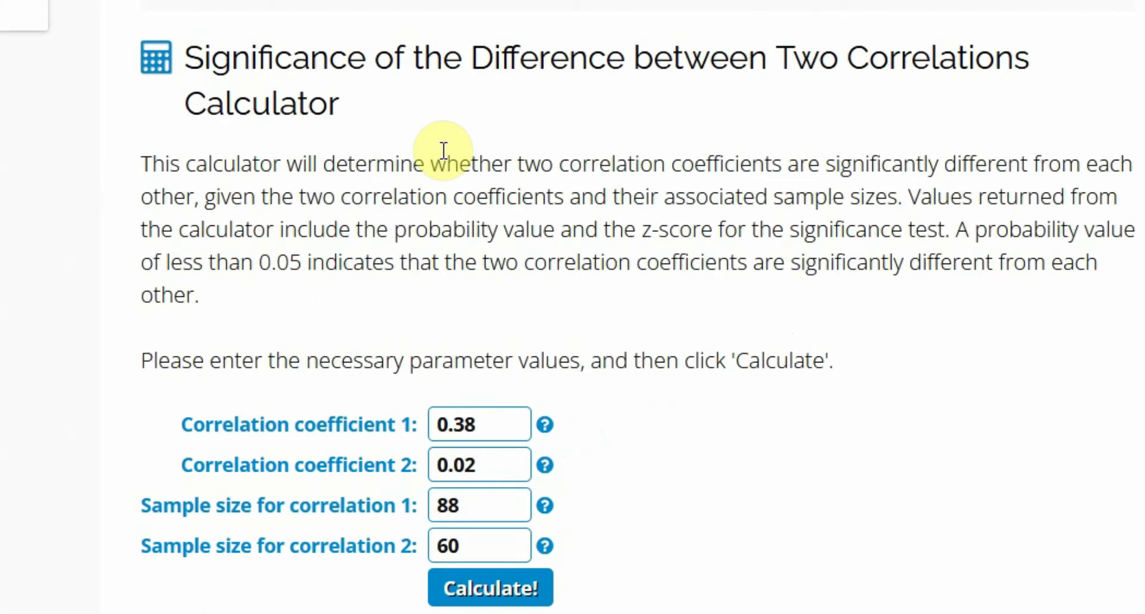
Enter correlation coefficients 0.689 and 0.473, read from the SPSS output.
double_click(503, 419)
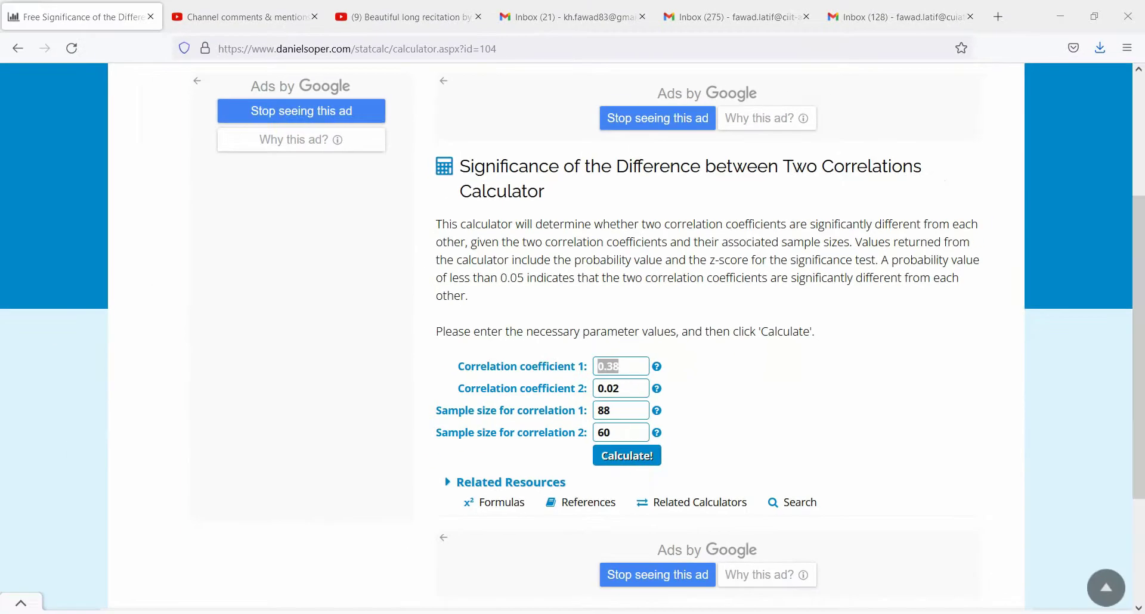
left_click(677, 555)
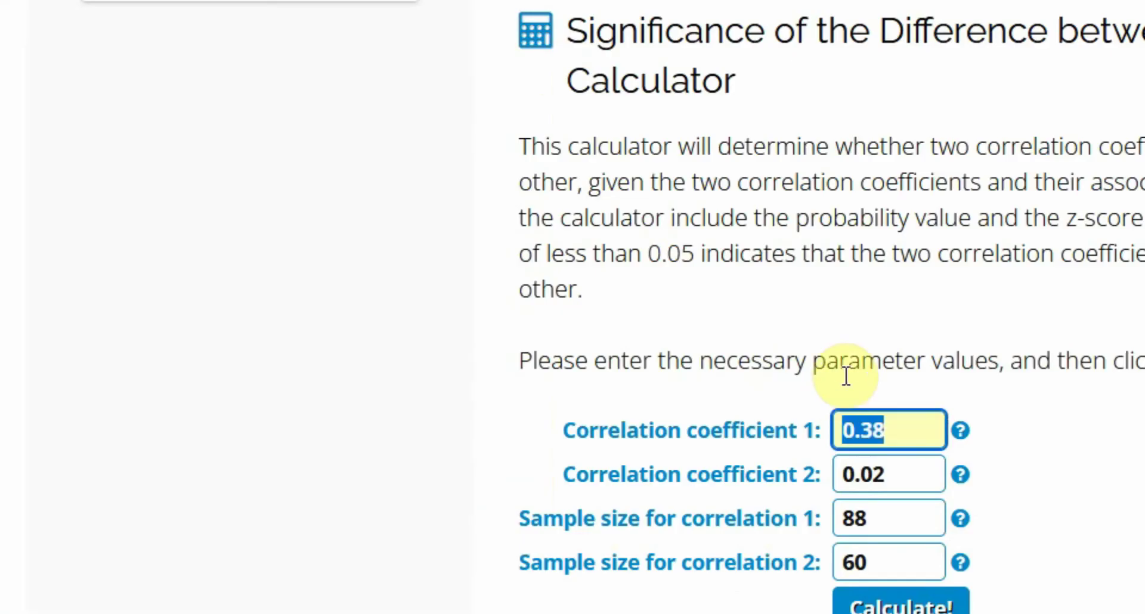
type("0")
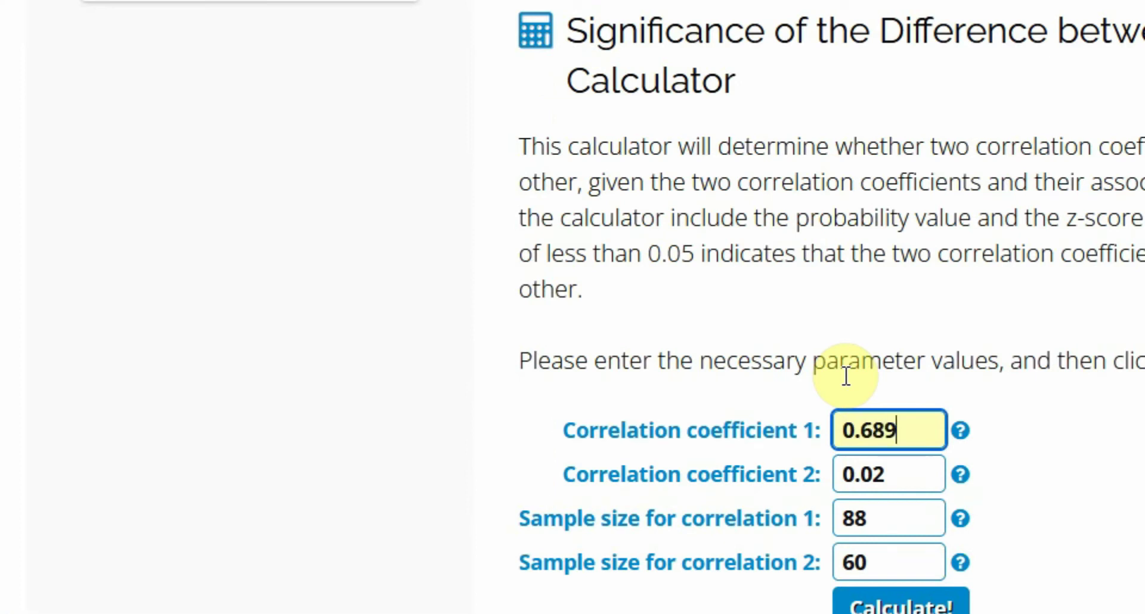
left_click_drag(900, 473, 643, 491)
type("0.473")
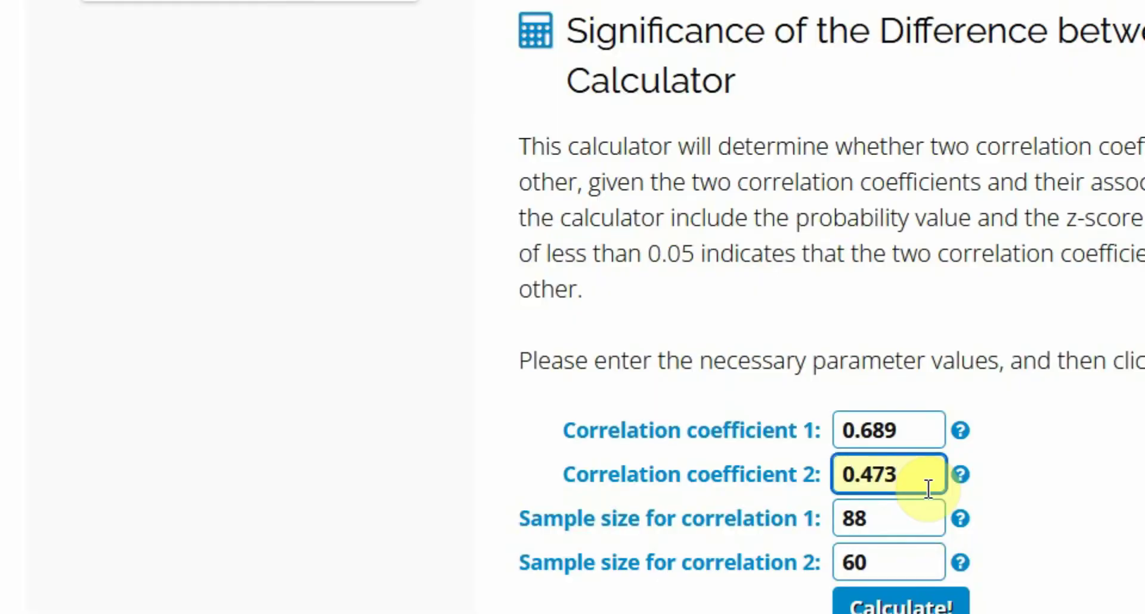
Enter sample sizes 260 and 92 for the two groups.
left_click_drag(901, 529, 766, 530)
type("260")
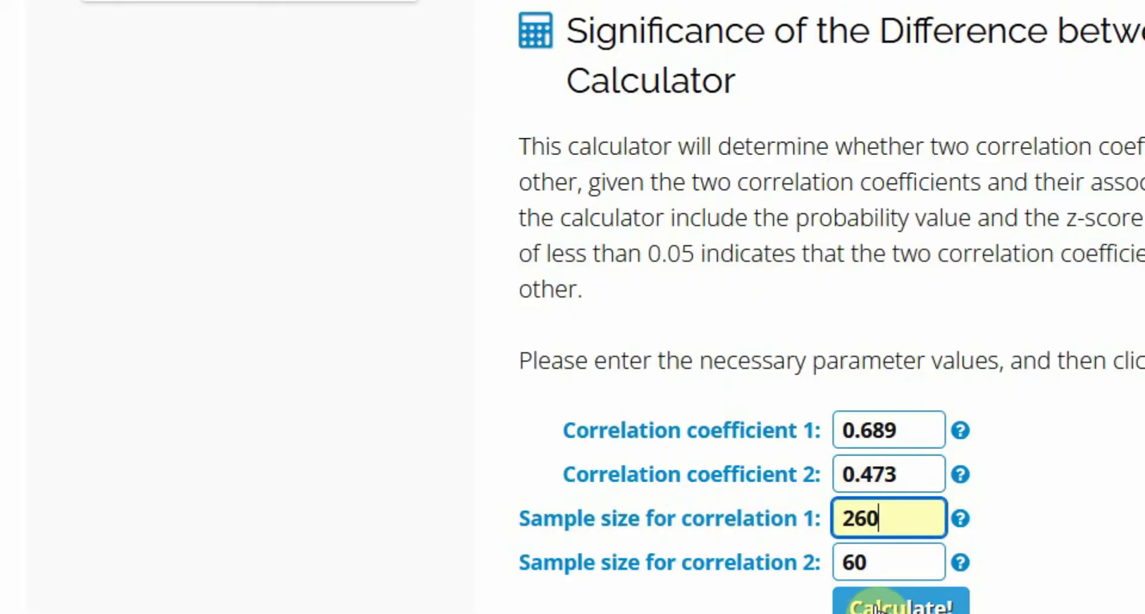
left_click_drag(889, 562, 568, 562)
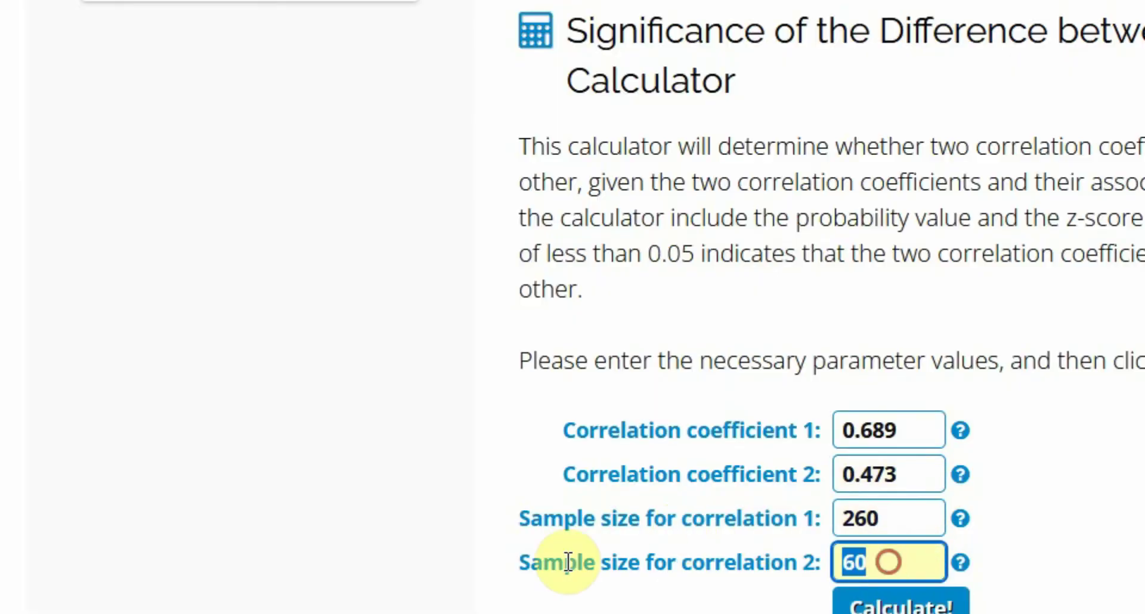
type("90")
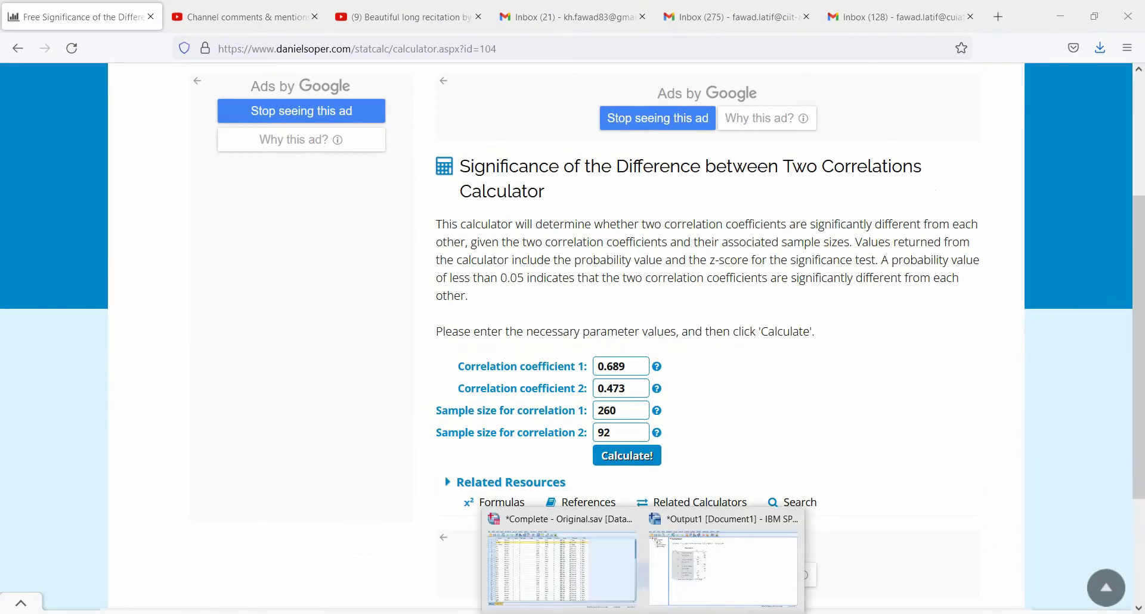
Bring up the SPSS Viewer to confirm .689 (N=260) and .473 (N=92).
left_click(701, 573)
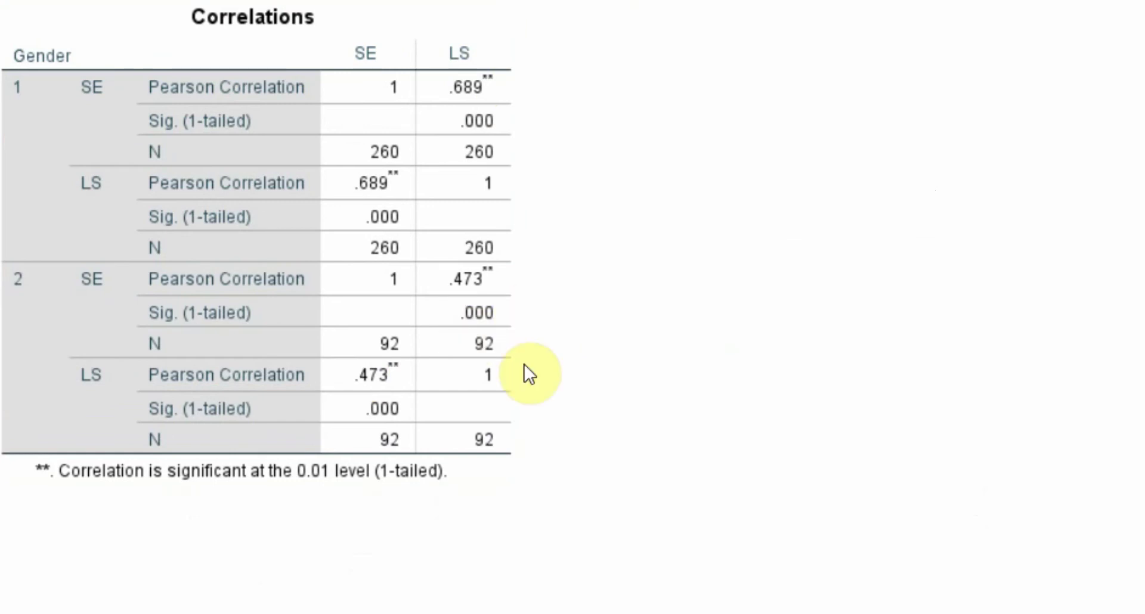
Calculate the difference test and select the resulting probability 0.00692659.
left_click(492, 516)
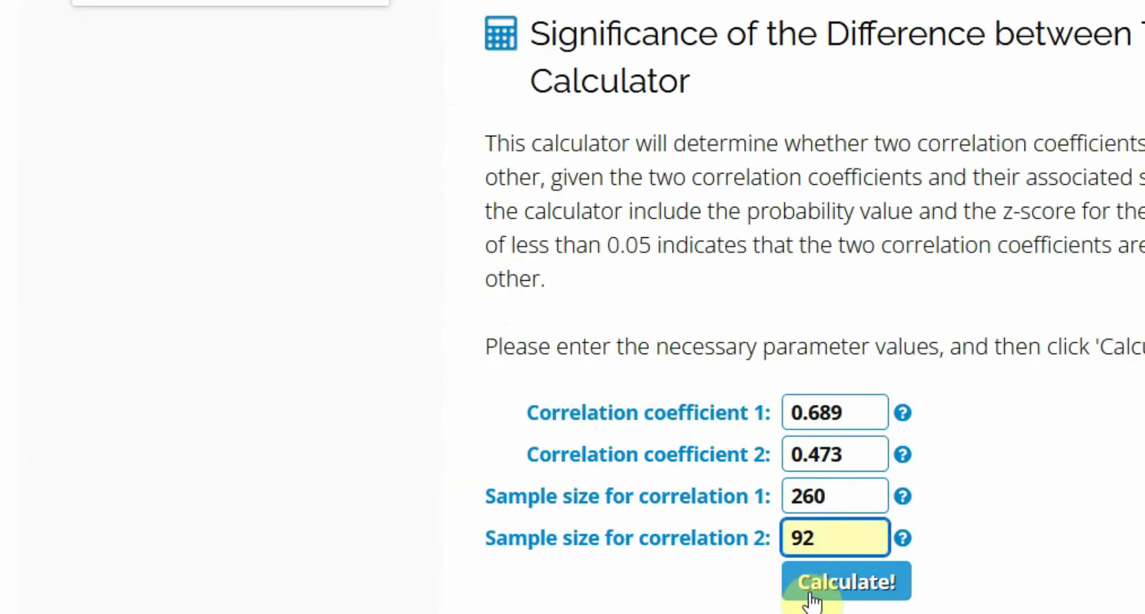
left_click(834, 582)
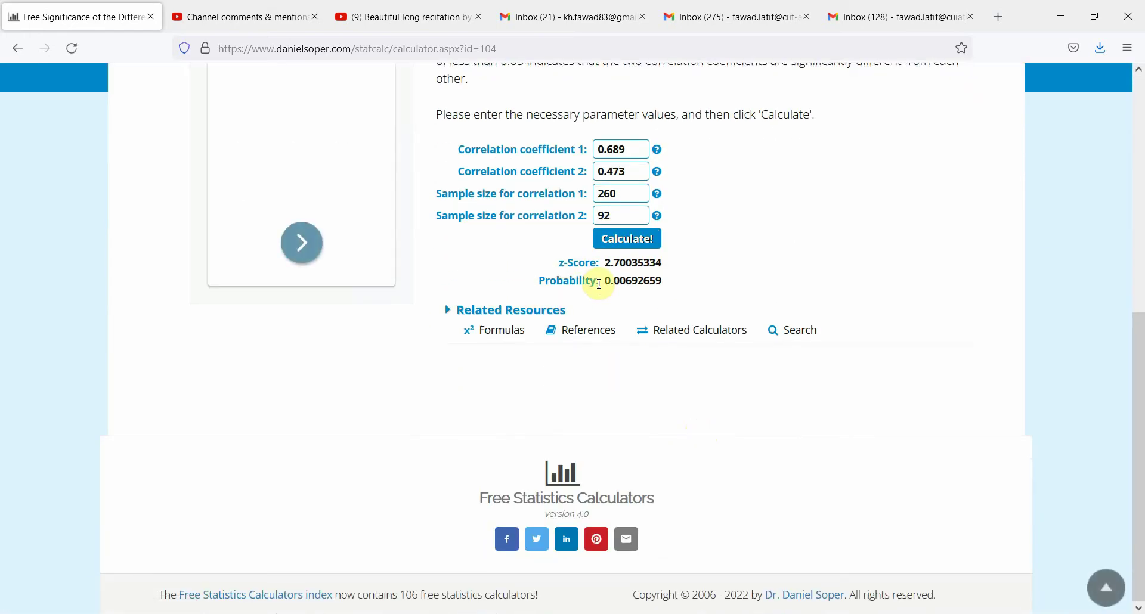
left_click_drag(626, 280, 662, 280)
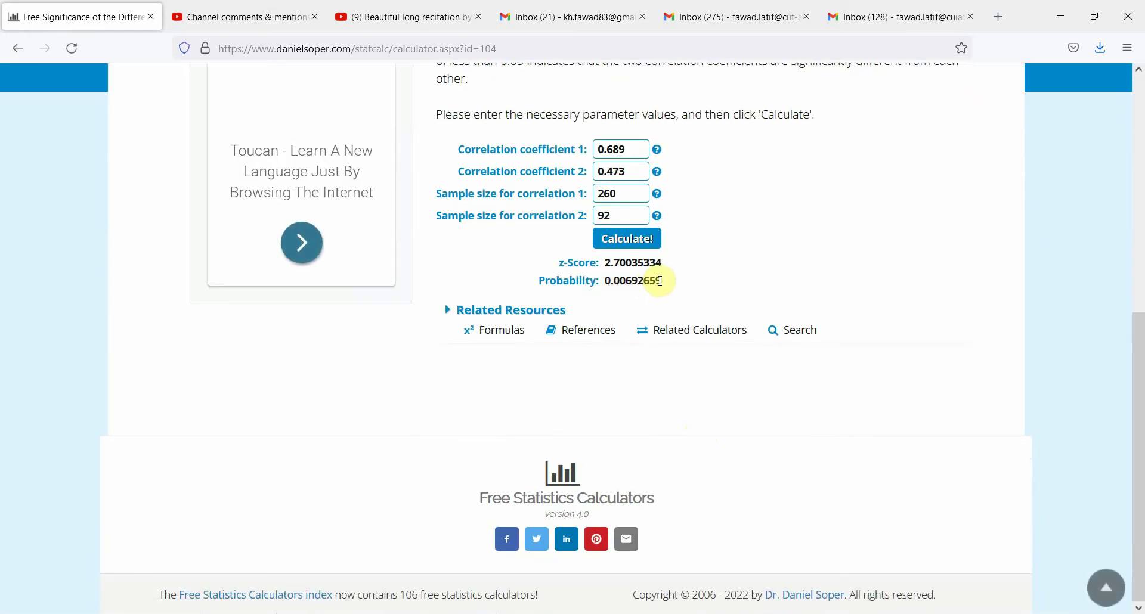
double_click(633, 281)
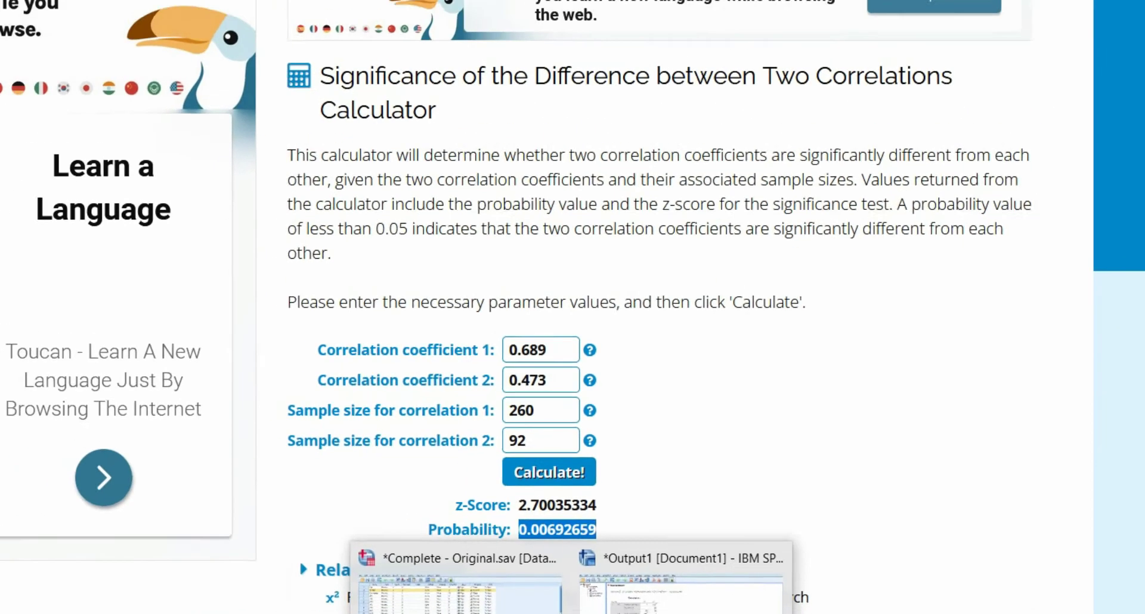
Recheck the SPSS correlations .689 and .473, then return to the calculator.
left_click(668, 608)
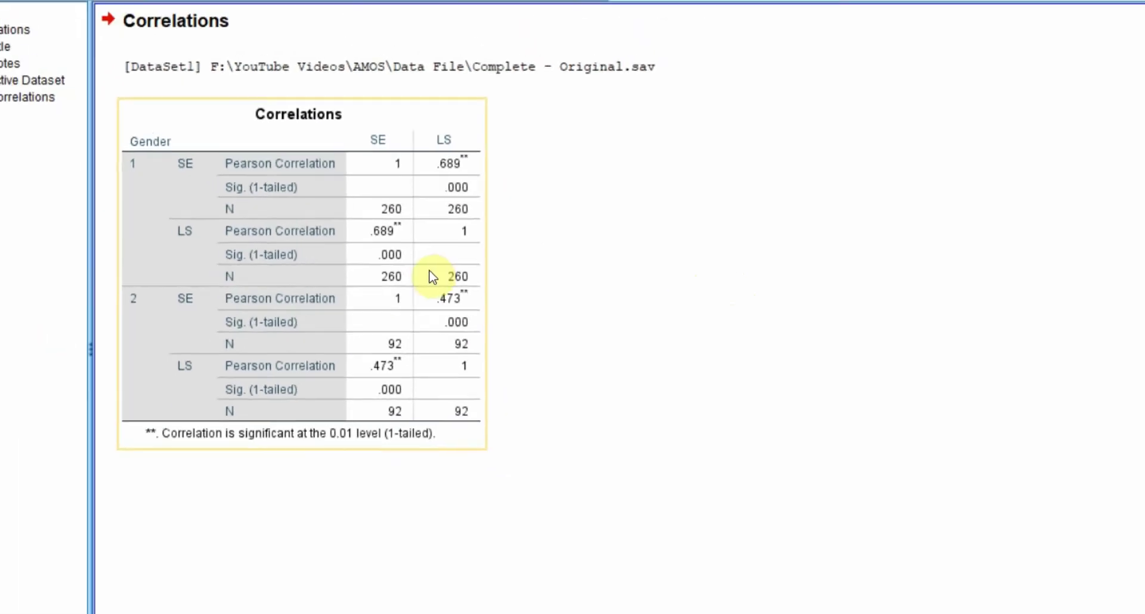
left_click(465, 560)
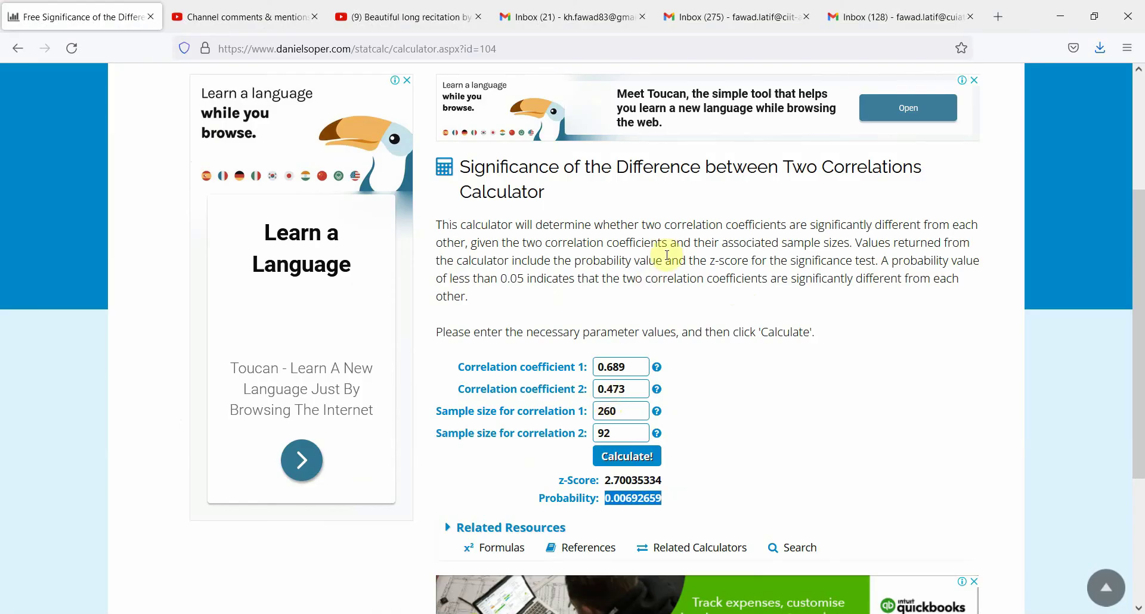